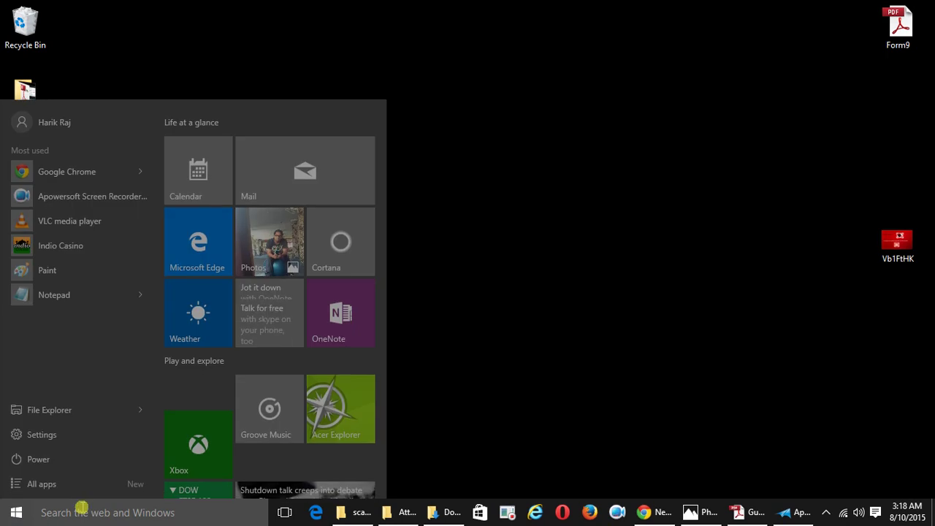
# Step: Try to find Device Manager through the Windows search, then dismiss the Cortana setup
pyautogui.press('super')
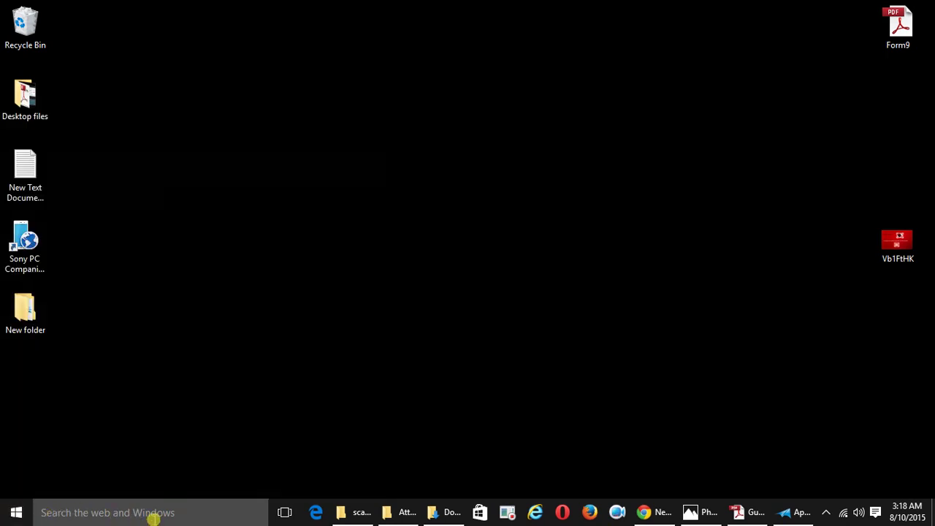
pyautogui.press('super')
pyautogui.press('super')
pyautogui.click(249, 514)
pyautogui.write('ed')
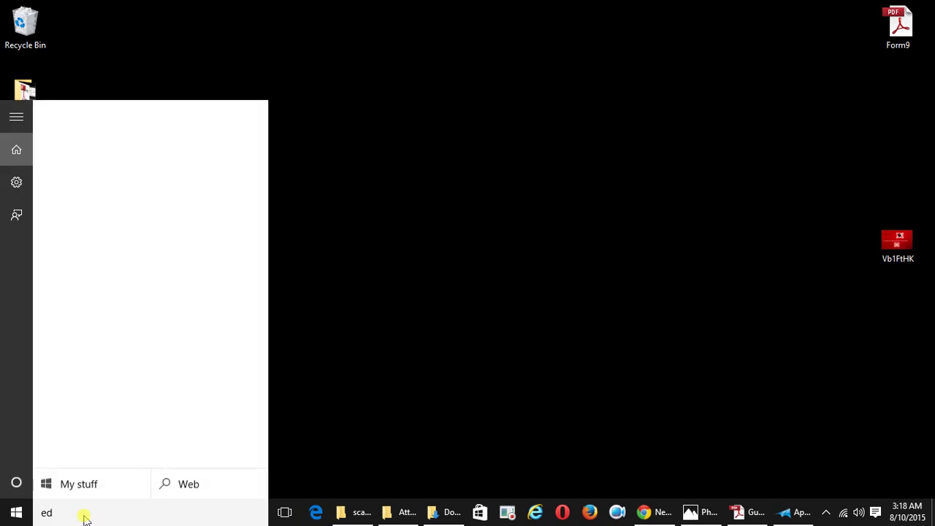
pyautogui.press('BackSpace')
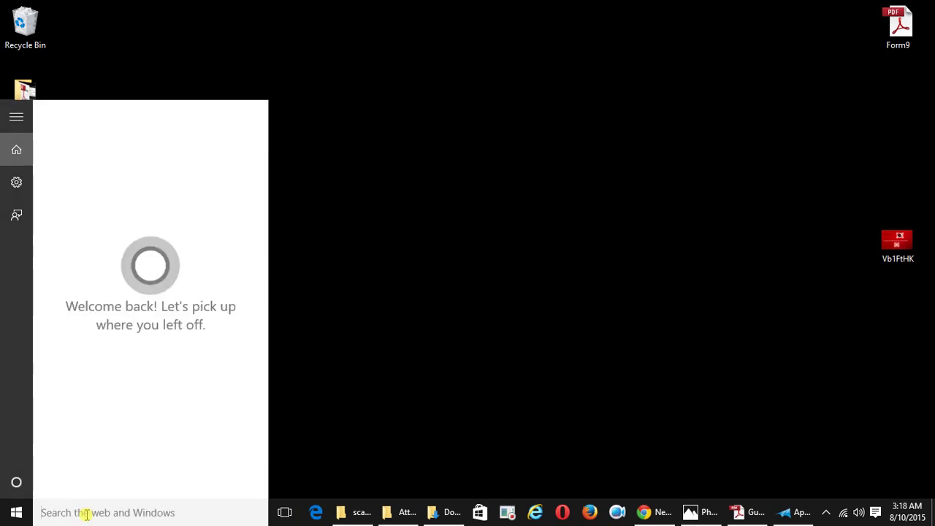
pyautogui.write('device')
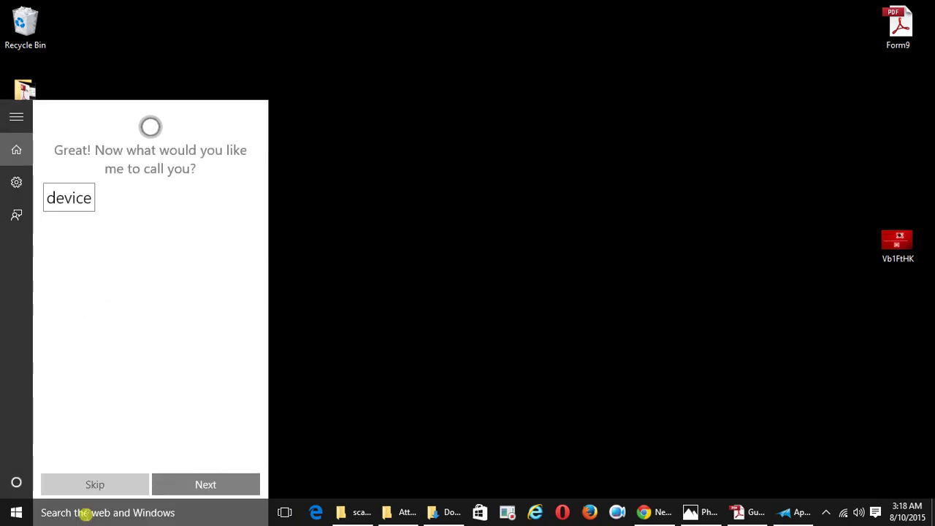
pyautogui.write(' man')
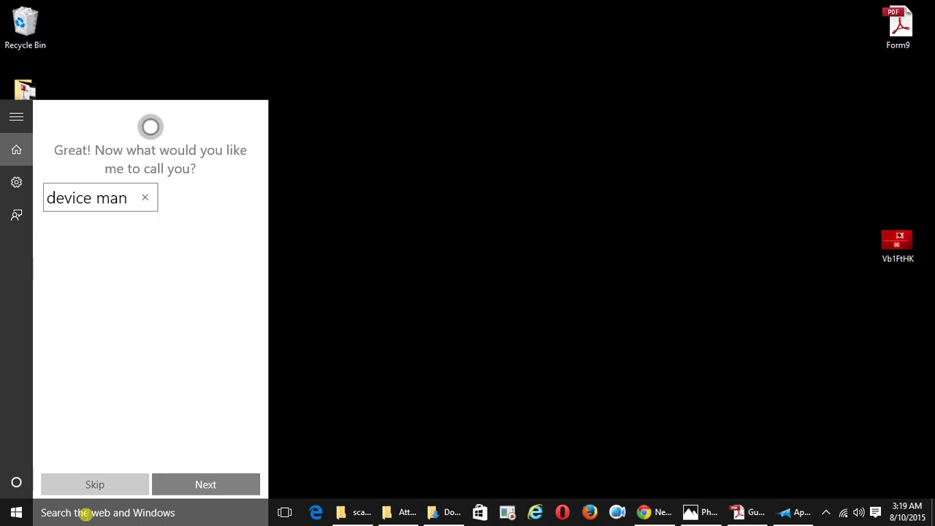
pyautogui.write('ager')
pyautogui.press('Return')
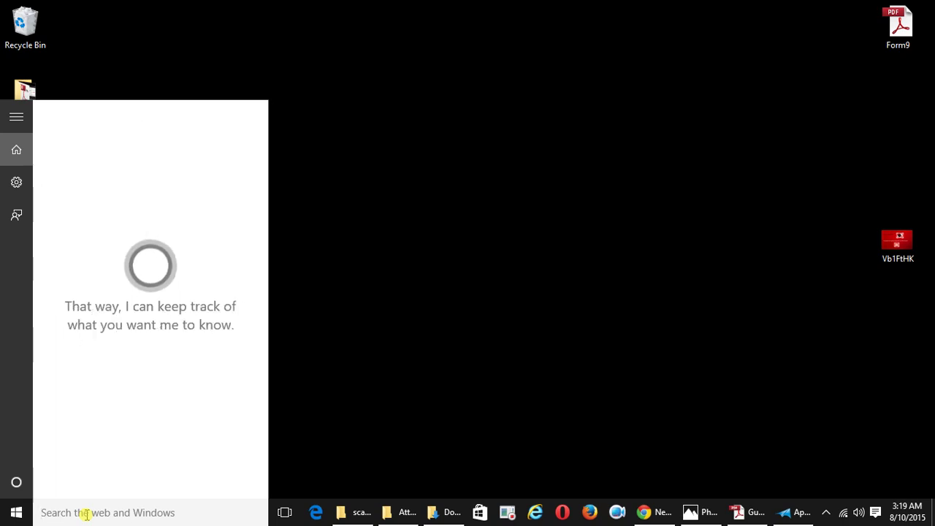
pyautogui.click(16, 512)
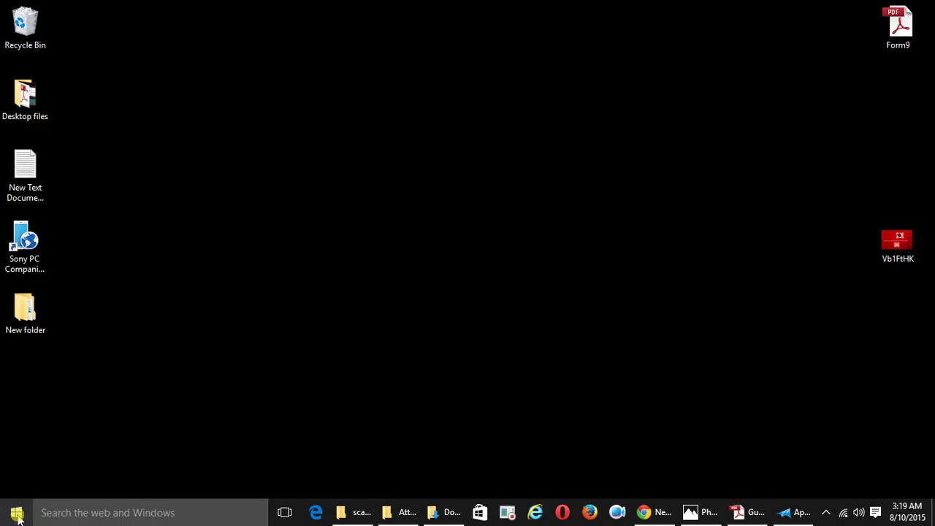
# Step: Open Windows Settings, look at the Devices page and return to the settings overview
pyautogui.click(16, 513)
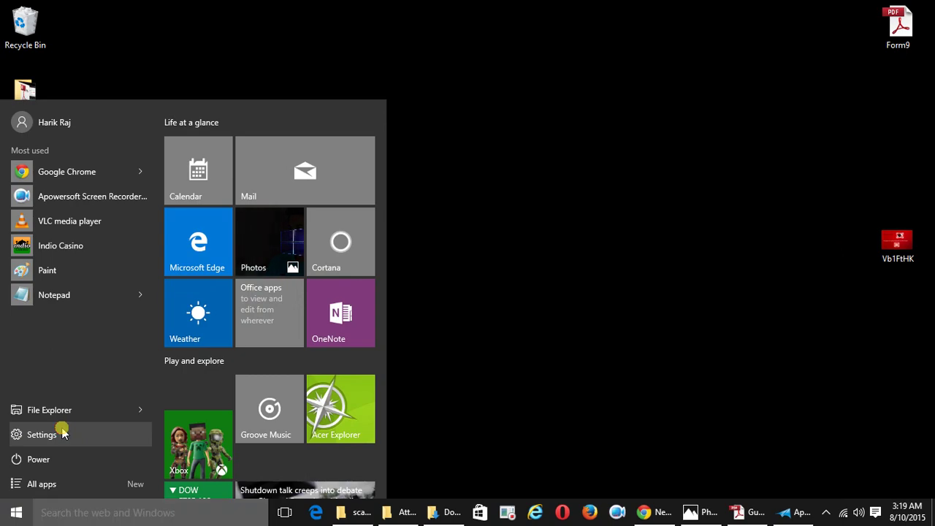
pyautogui.click(62, 434)
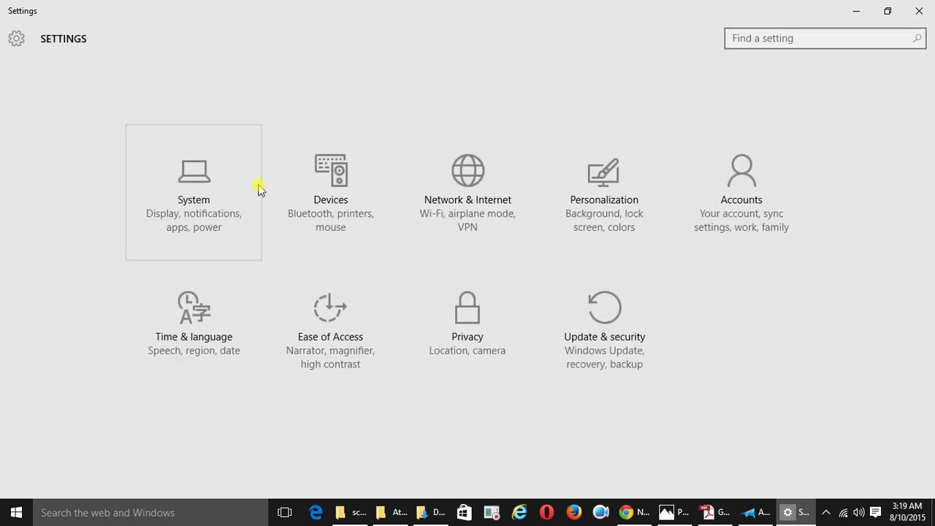
pyautogui.click(346, 202)
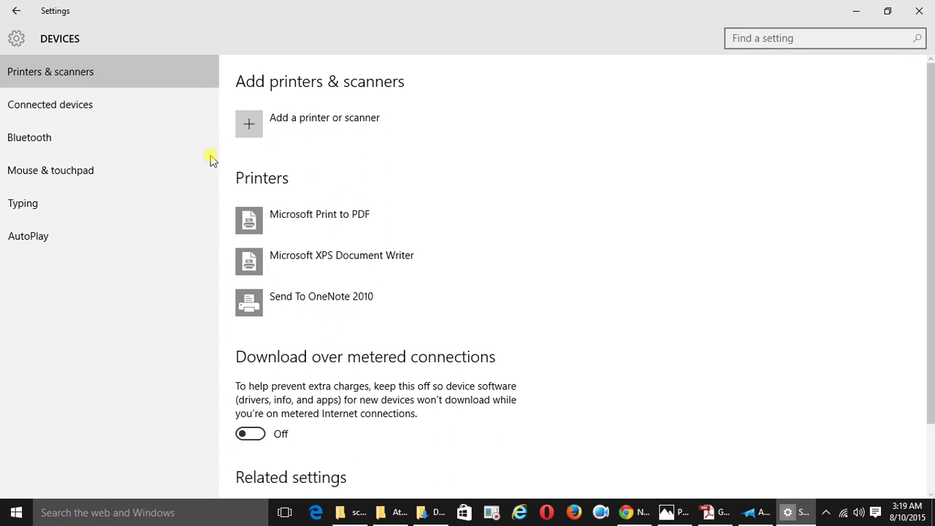
pyautogui.click(19, 16)
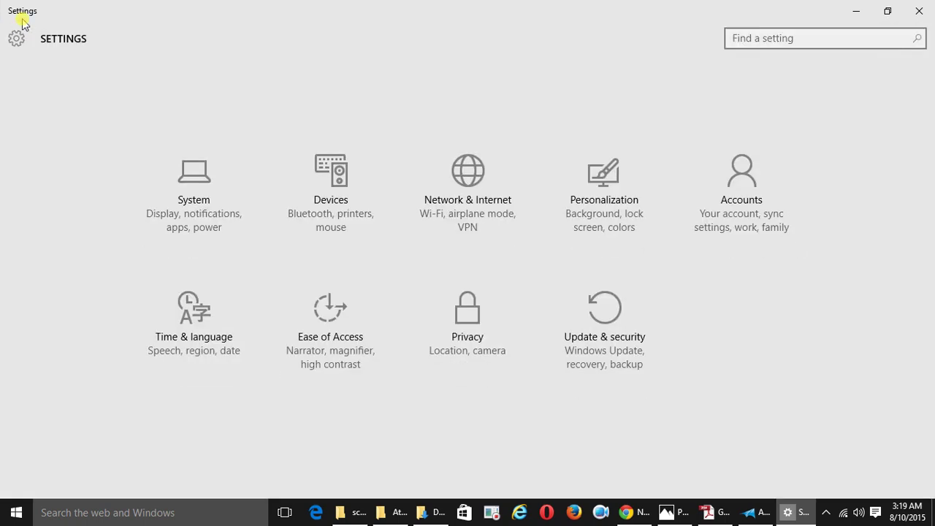
# Step: Search the settings for "device ma" and open Device Manager from the results
pyautogui.click(778, 38)
pyautogui.write('device ma')
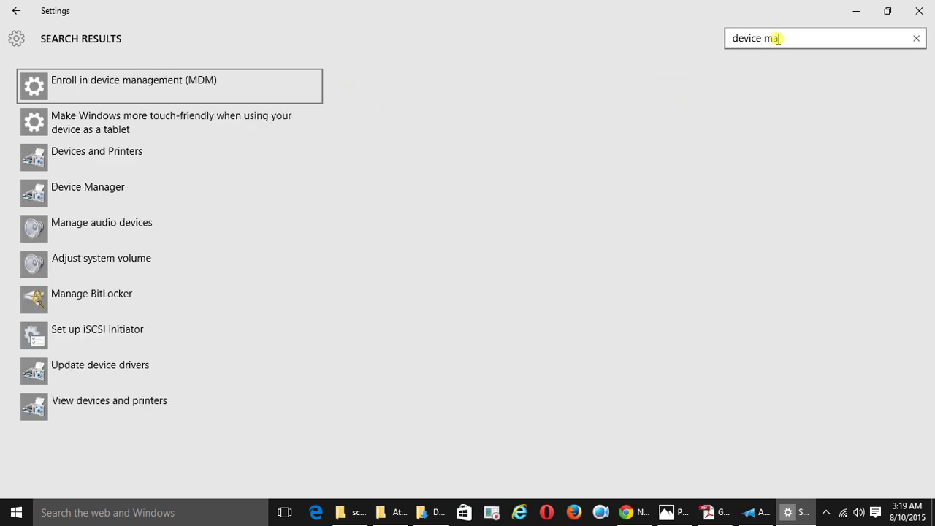
pyautogui.click(123, 200)
pyautogui.click(37, 193)
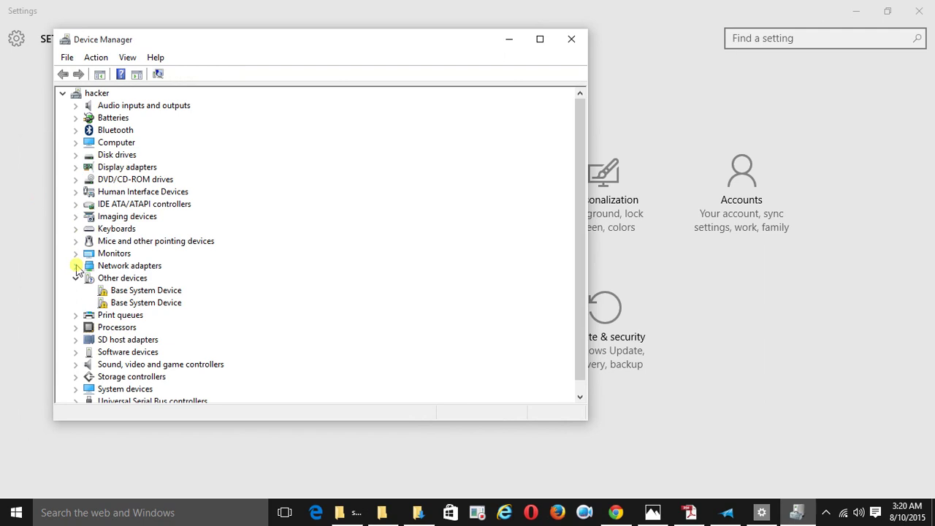
# Step: Uninstall the Qualcomm Atheros AR5B97 Wireless Network Adapter under Network adapters and scan for hardware changes
pyautogui.click(76, 265)
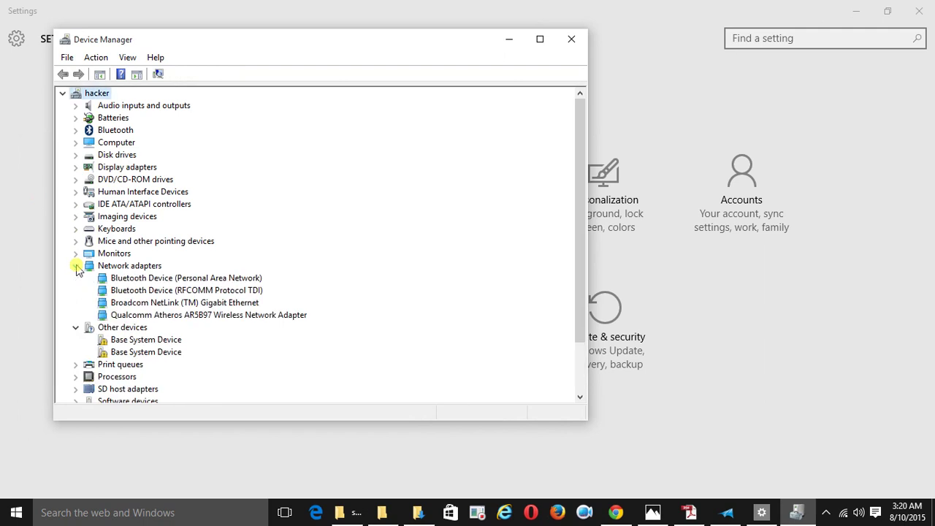
pyautogui.rightClick(175, 318)
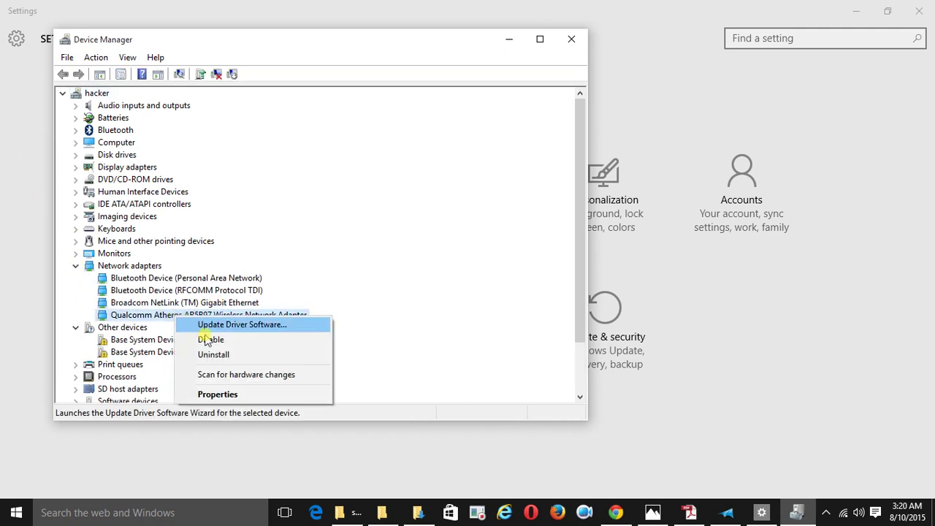
pyautogui.click(212, 355)
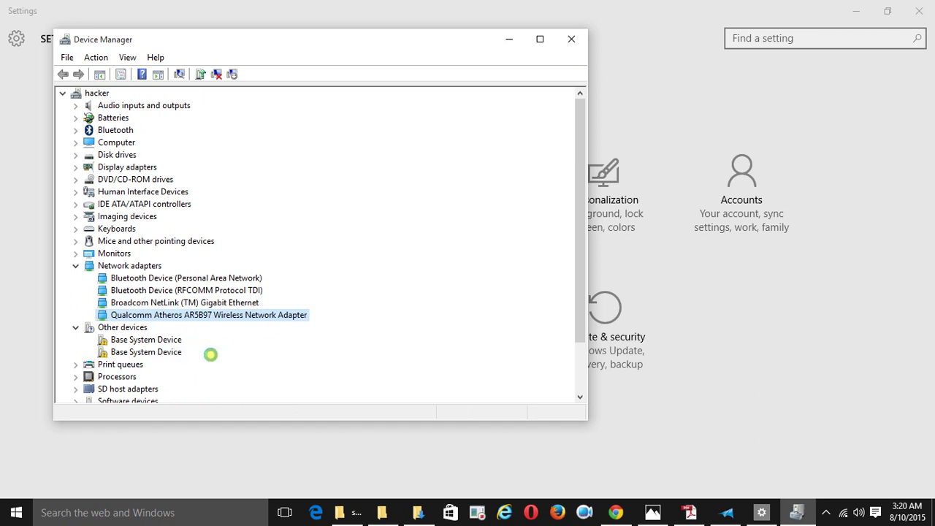
pyautogui.click(469, 313)
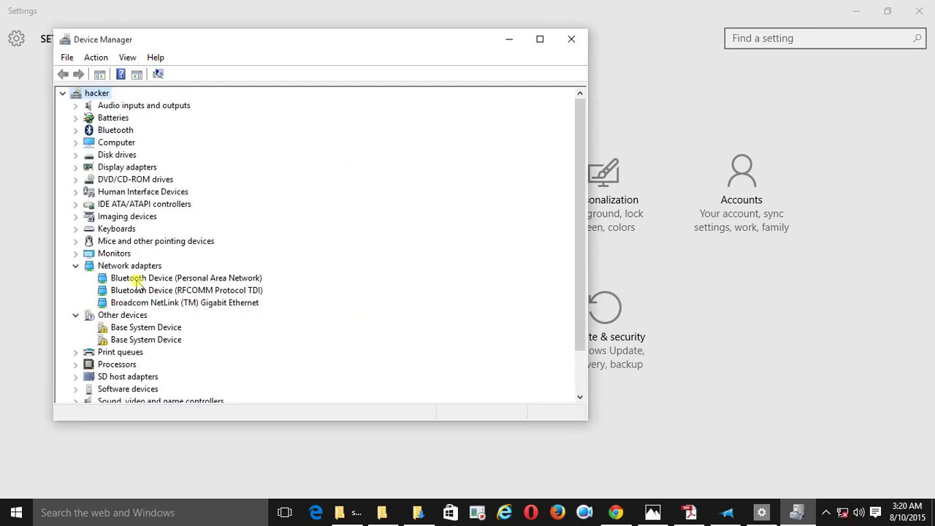
pyautogui.click(157, 74)
pyautogui.click(159, 74)
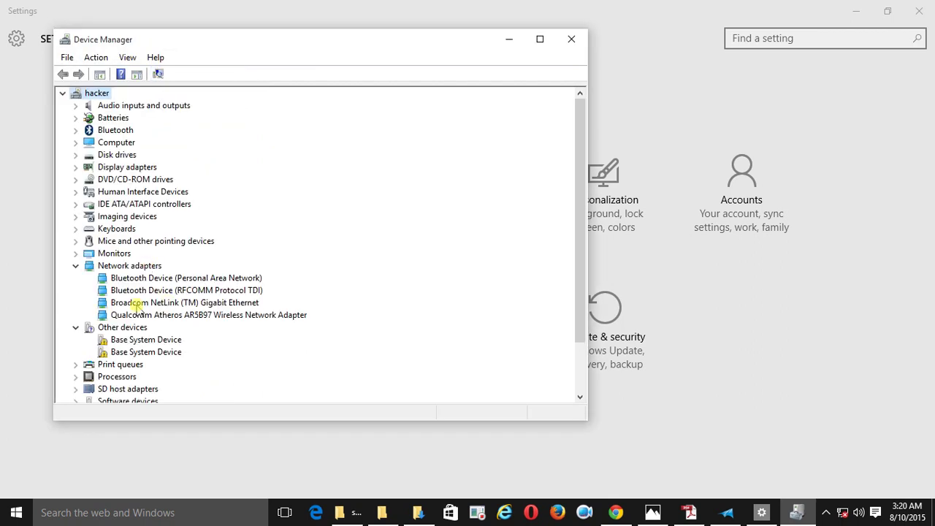
# Step: Check the available network connections, then open the Network and Sharing Center and maximize its window
pyautogui.click(842, 513)
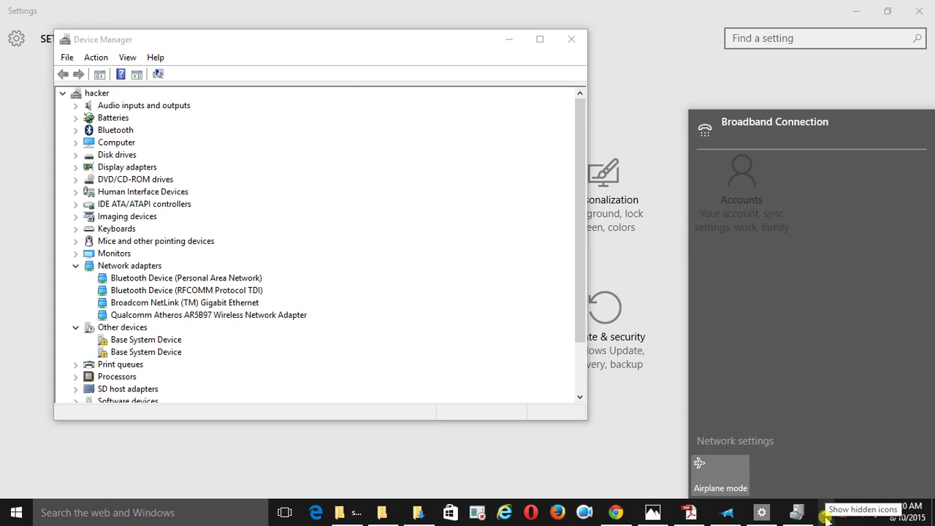
pyautogui.click(745, 482)
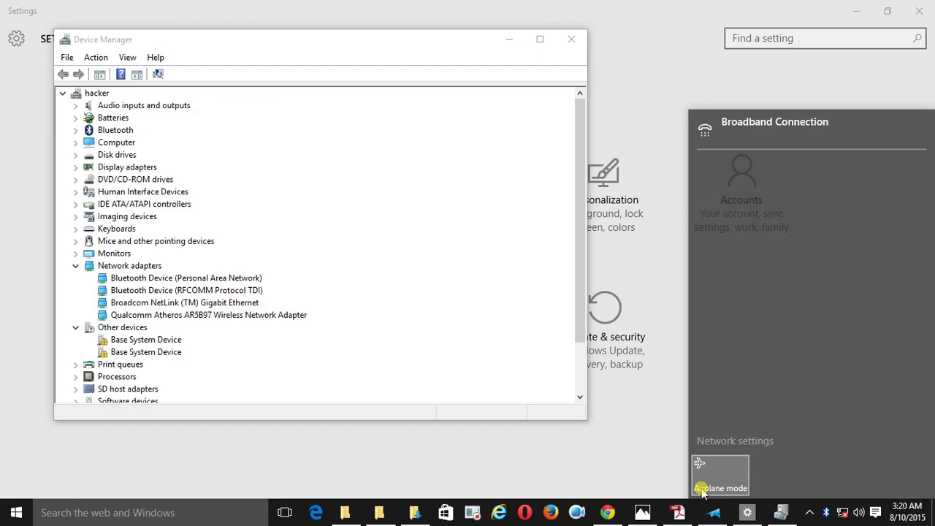
pyautogui.rightClick(843, 513)
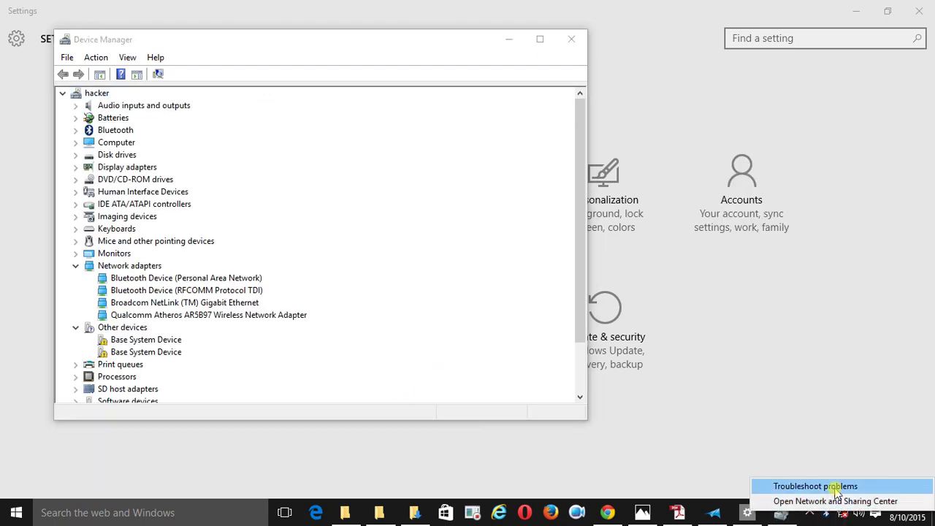
pyautogui.click(834, 502)
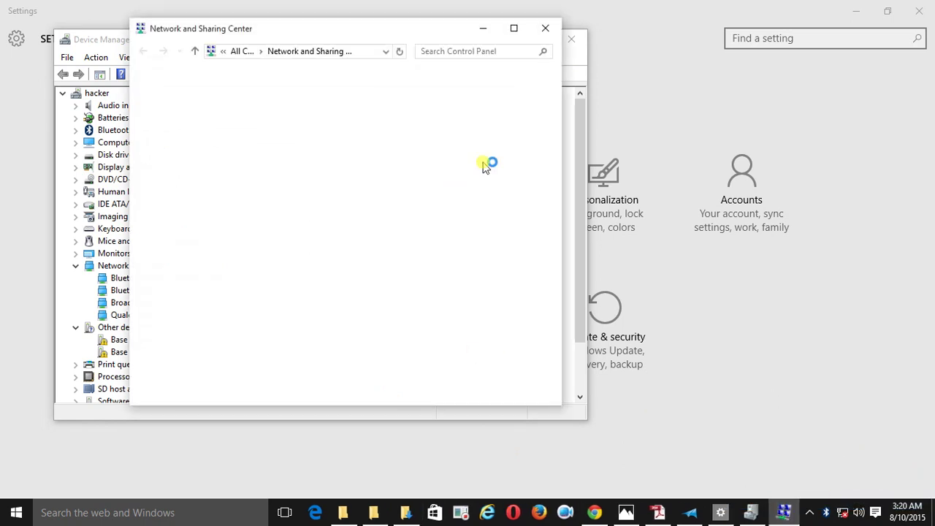
pyautogui.click(514, 30)
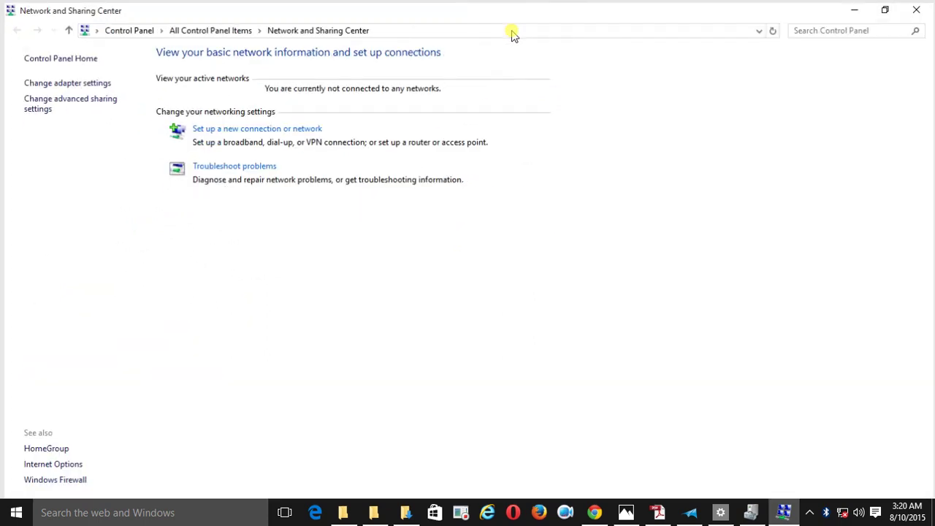
# Step: Open the adapter settings and refresh the list of network connections
pyautogui.click(84, 82)
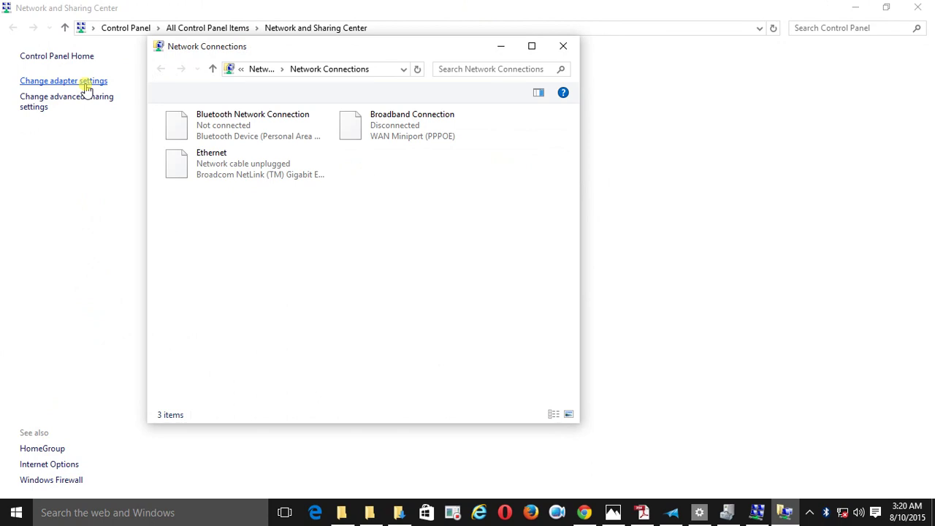
pyautogui.rightClick(321, 247)
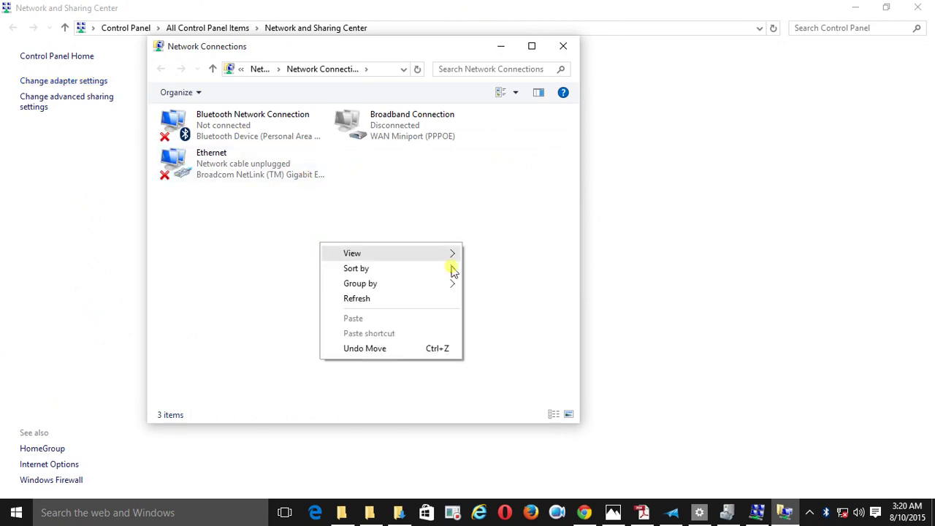
pyautogui.click(370, 300)
pyautogui.rightClick(370, 301)
pyautogui.click(396, 354)
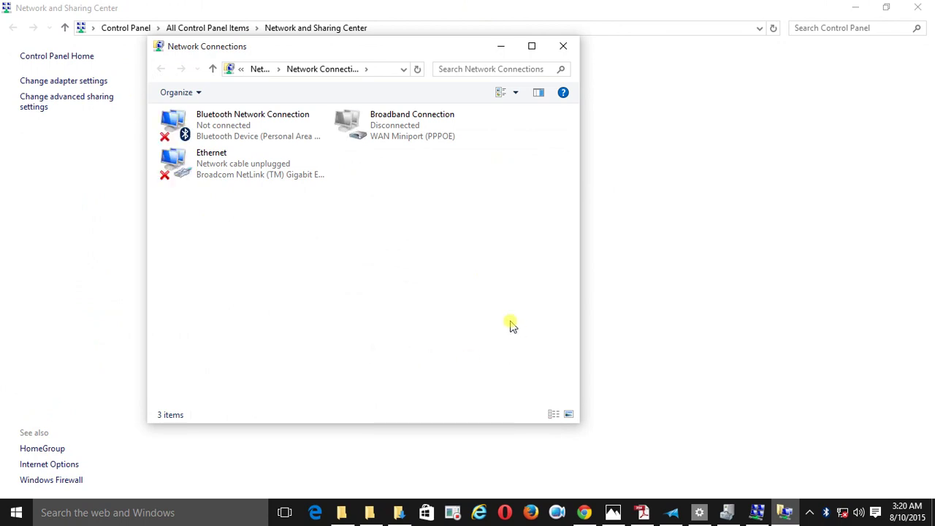
# Step: Minimize the network windows, Device Manager and Settings to show the desktop
pyautogui.click(853, 9)
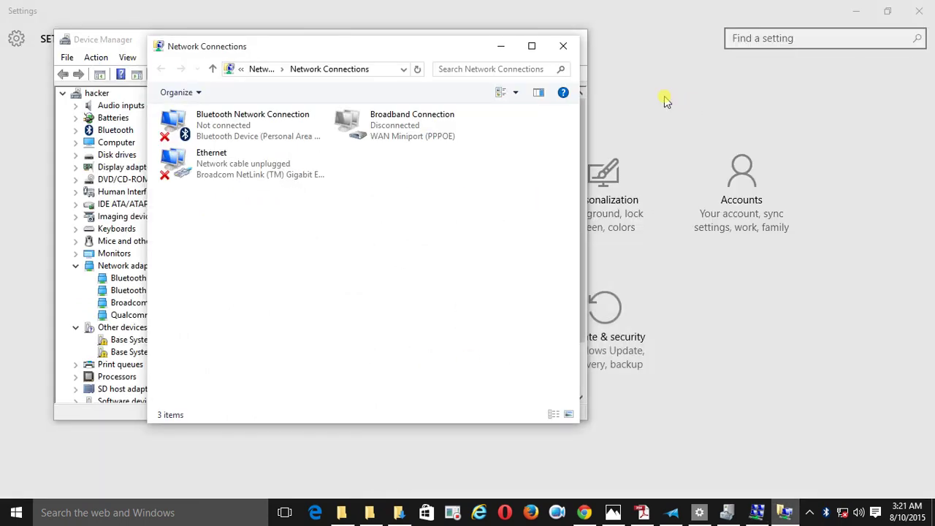
pyautogui.click(509, 47)
pyautogui.click(510, 47)
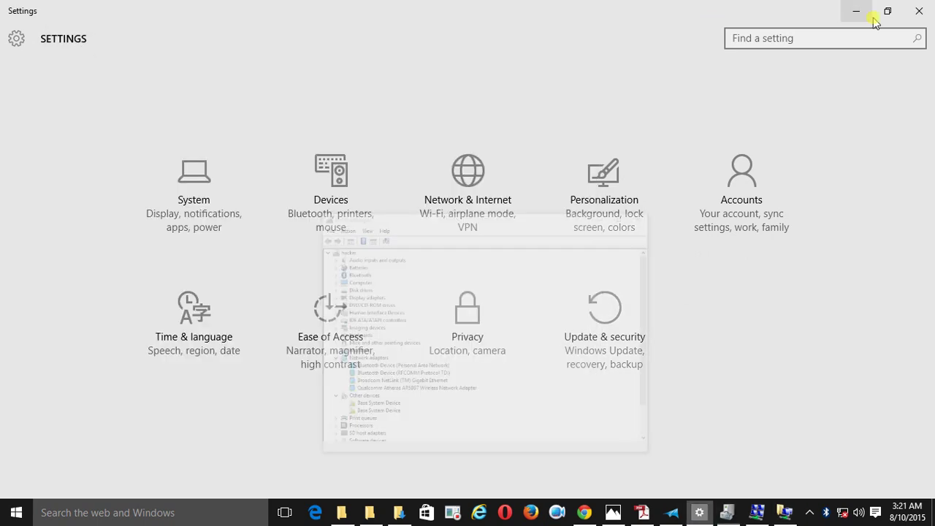
pyautogui.click(856, 10)
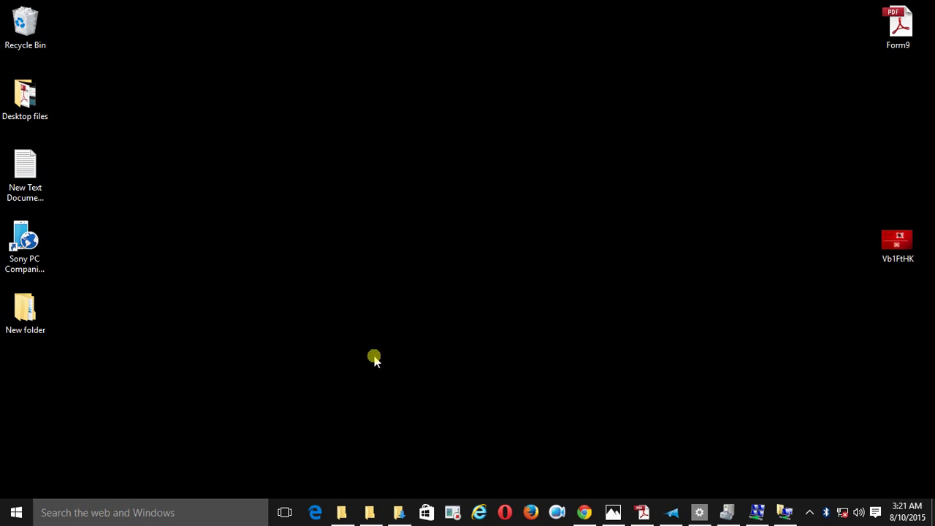
# Step: Create a text document on the desktop, open it and write "restart and connect to the wireless."
pyautogui.click(384, 258)
pyautogui.rightClick(384, 258)
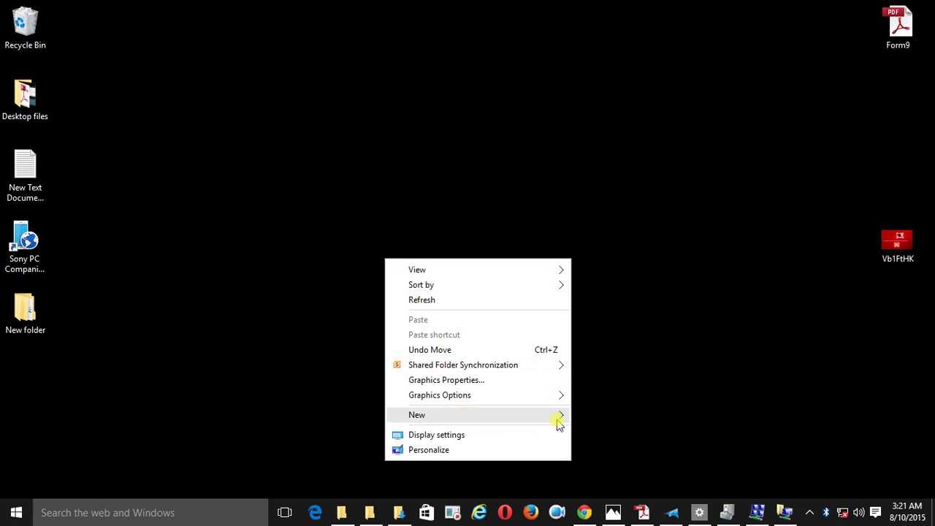
pyautogui.moveTo(558, 424)
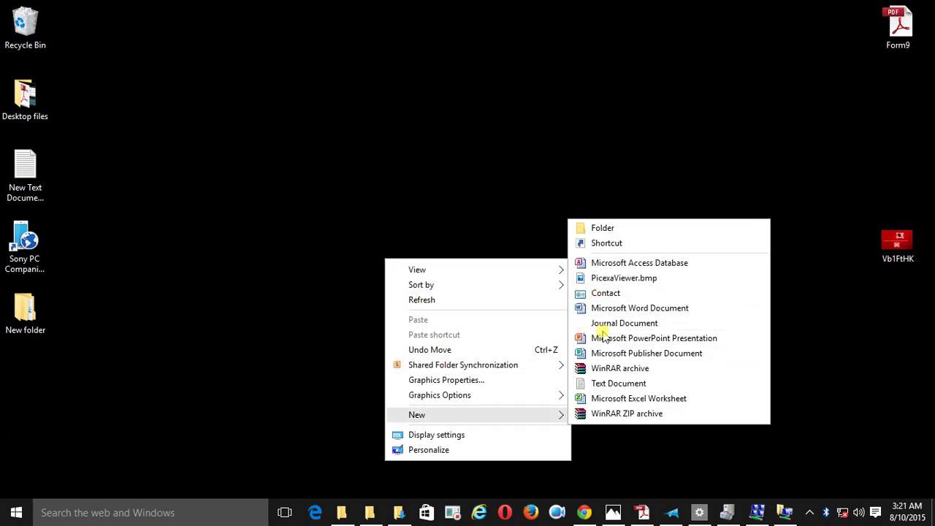
pyautogui.click(609, 383)
pyautogui.doubleClick(389, 305)
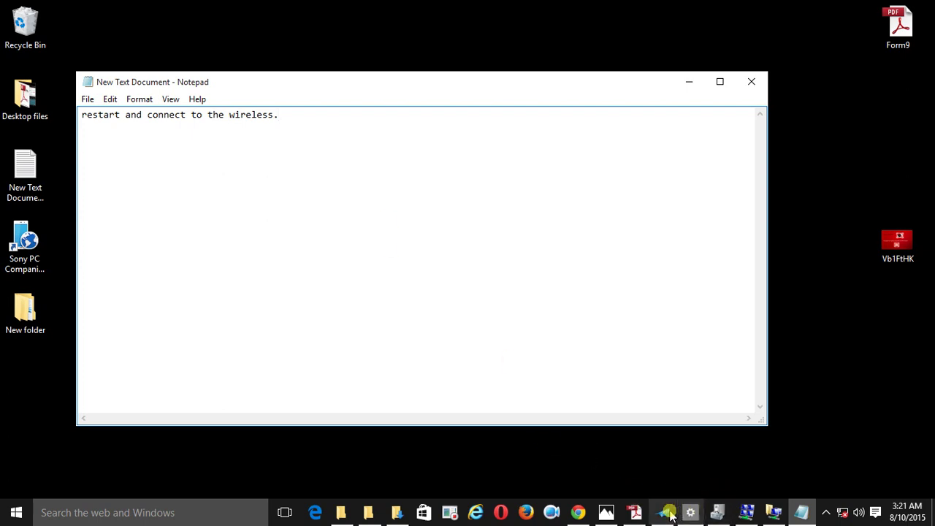
# Step: Switch to Photos, start a slideshow of the channel subscription image and exit it
pyautogui.click(617, 515)
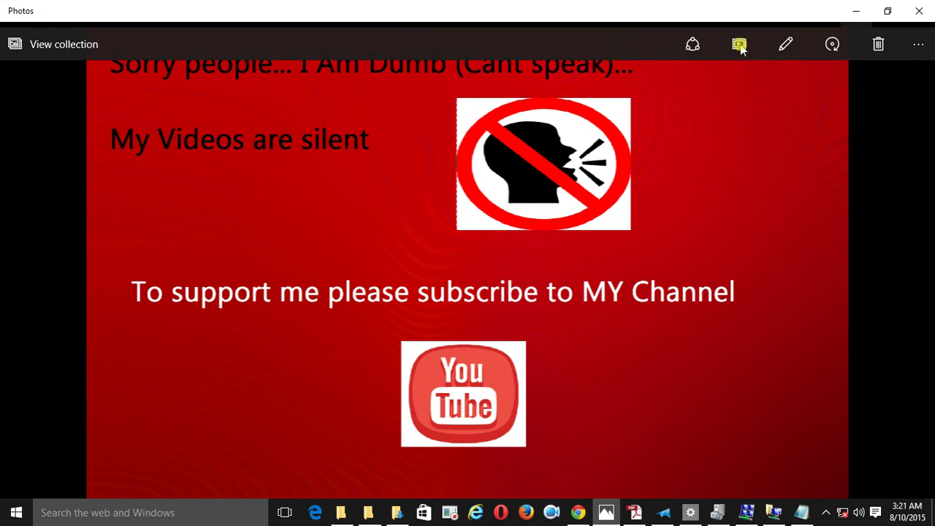
pyautogui.click(739, 45)
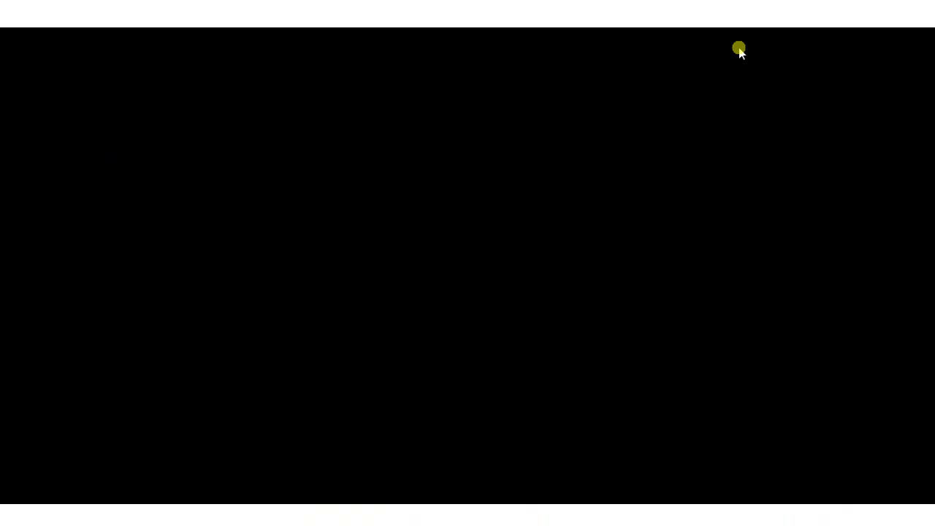
pyautogui.click(739, 50)
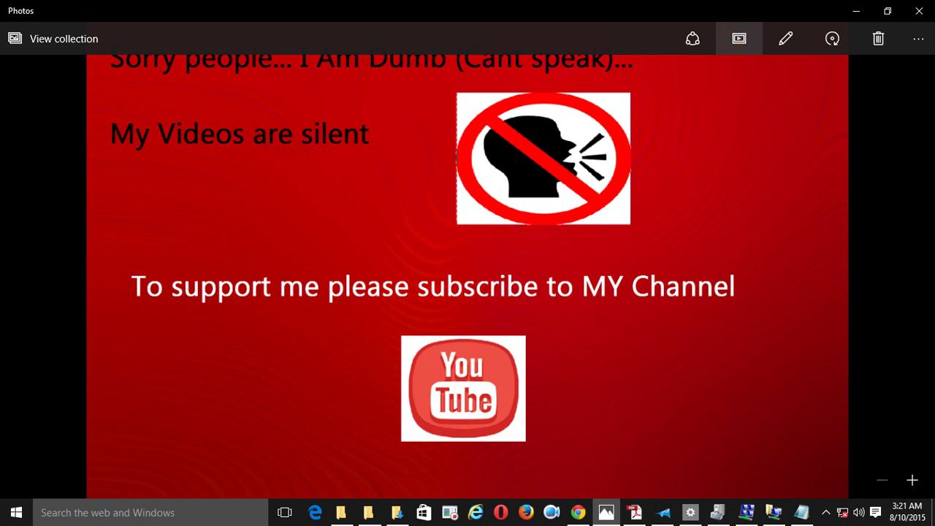